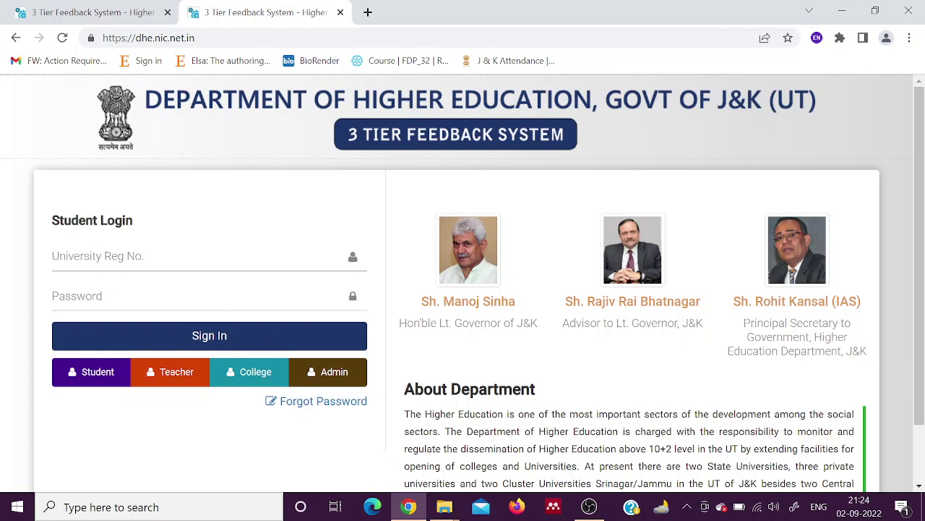
Step: Sign in to the student portal with the student's university registration number and the account password
key(Return)
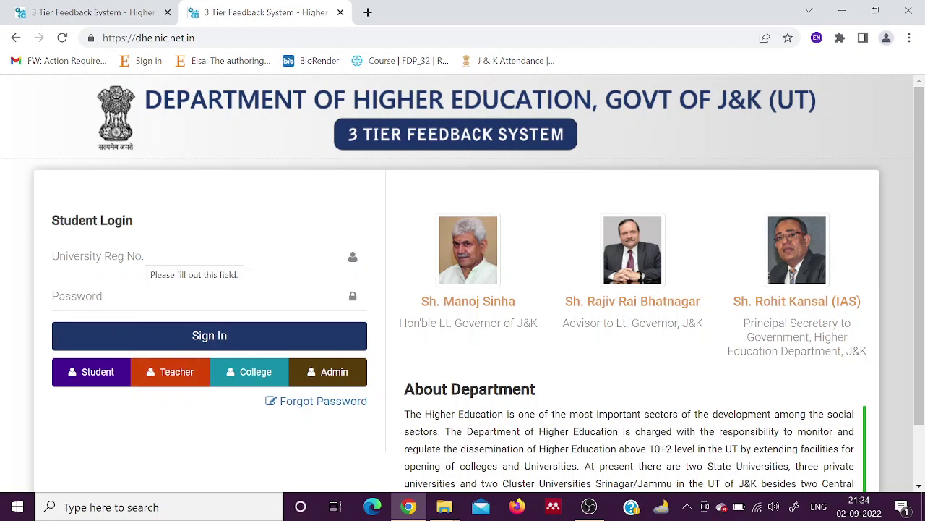
click(145, 257)
text(1)
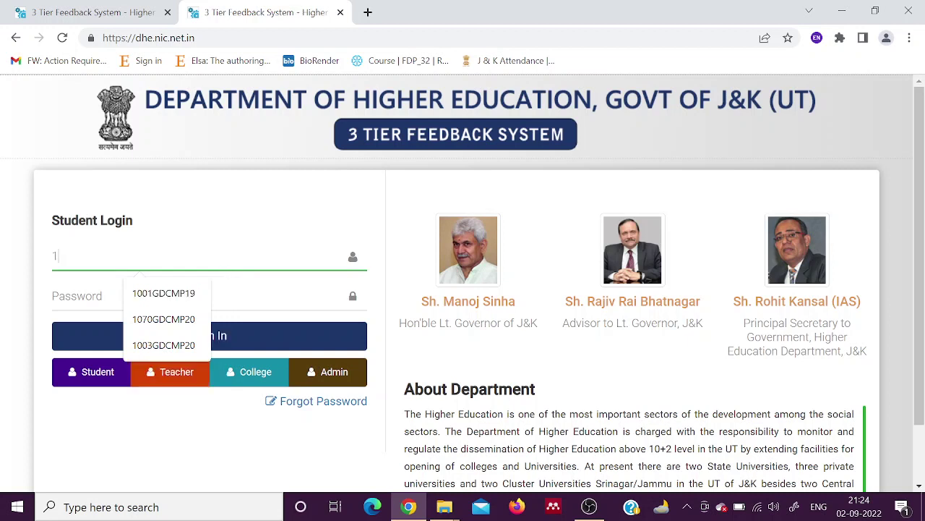
text(00)
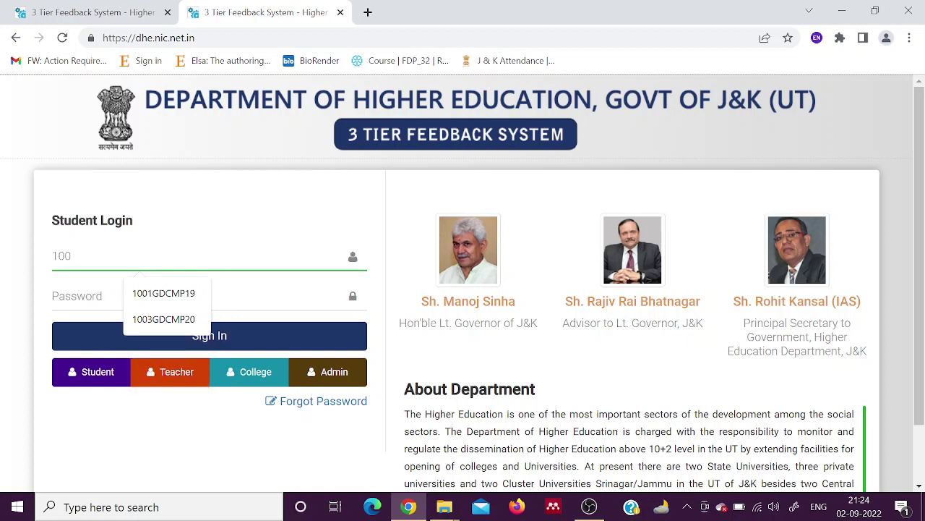
click(164, 319)
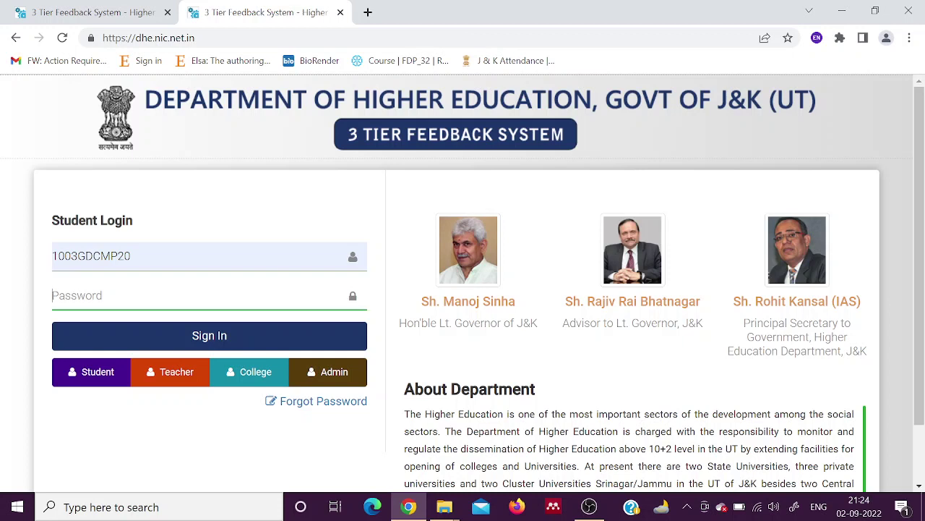
text(*)
click(207, 338)
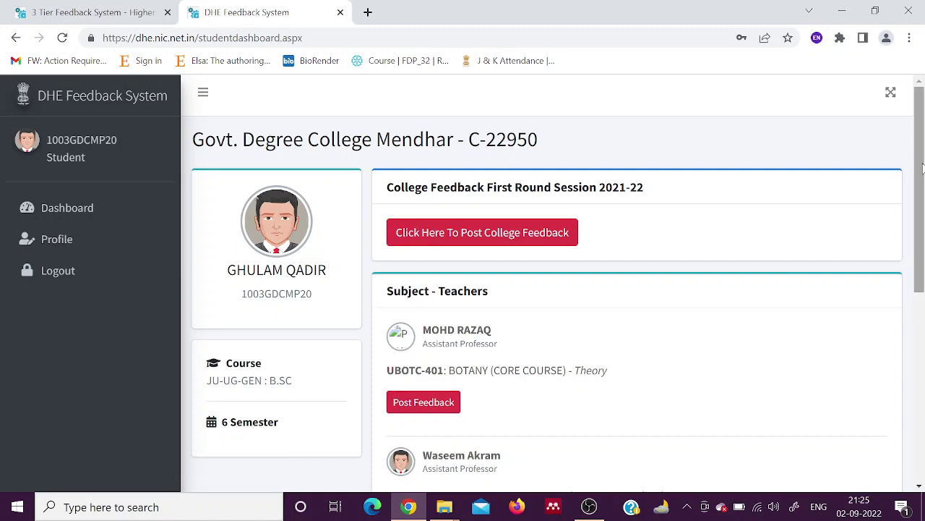
Step: Review the Subject - Teachers list on the dashboard, including the Botany, Chemistry-IV laboratory and Chemistry core course entries
mouse_move(922, 168)
mouse_down()
mouse_move(923, 196)
mouse_move(923, 183)
mouse_up()
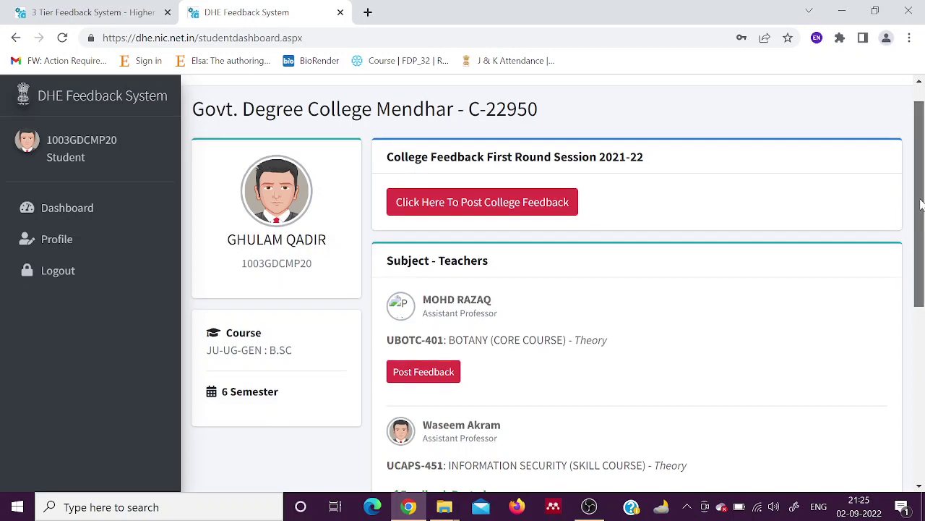
drag(920, 204, 919, 241)
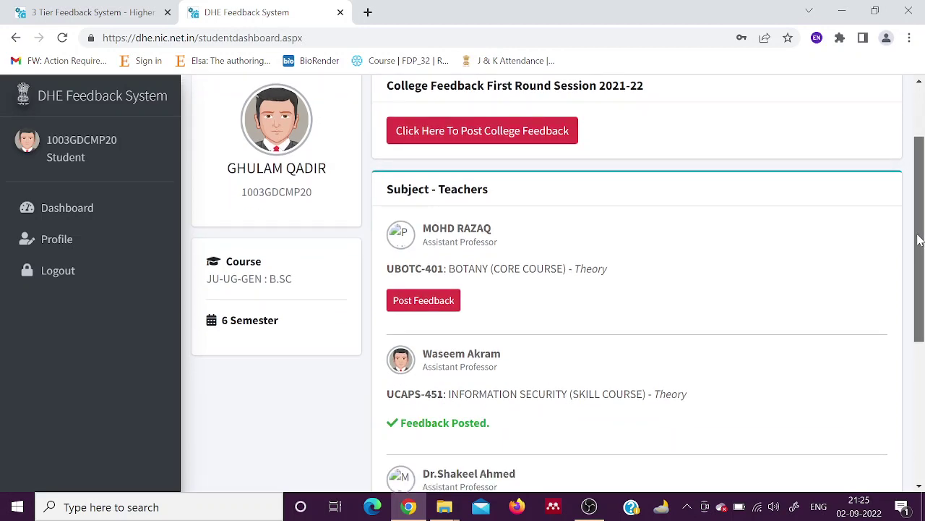
drag(919, 241, 923, 266)
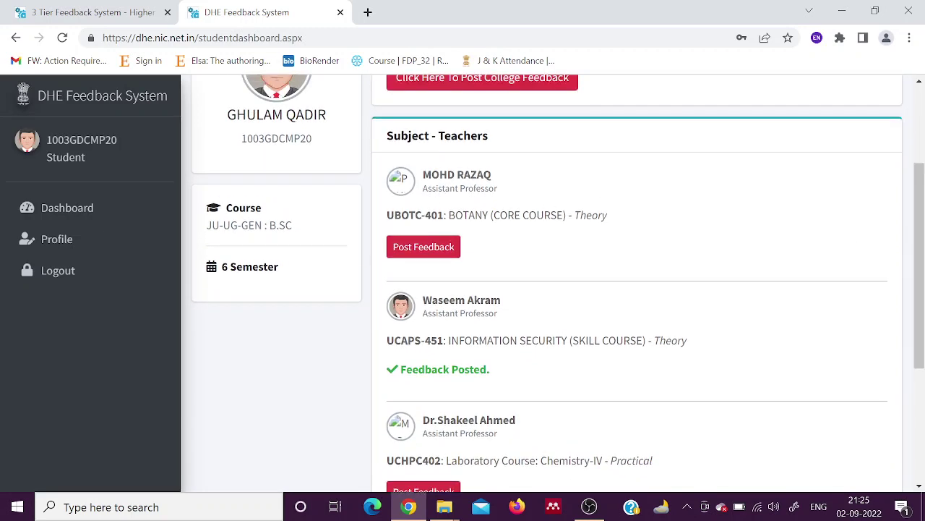
drag(387, 215, 608, 215)
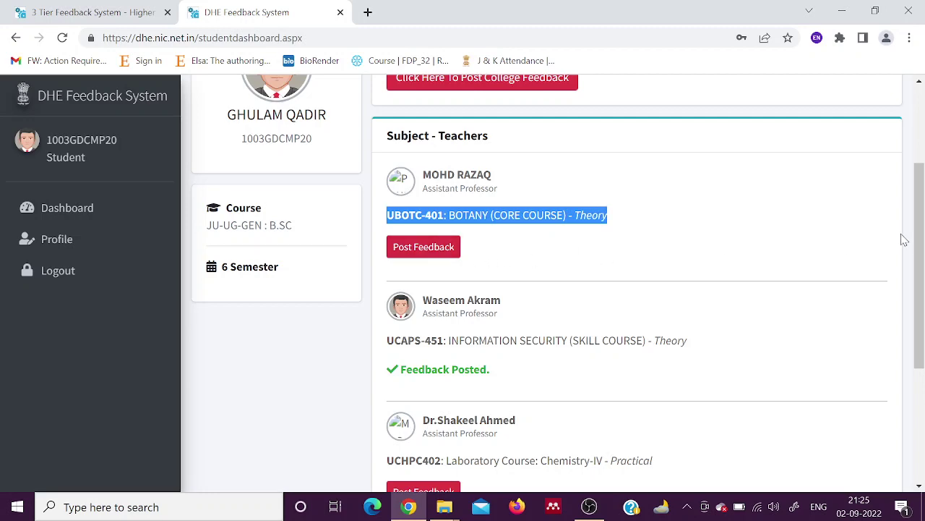
drag(922, 237, 924, 365)
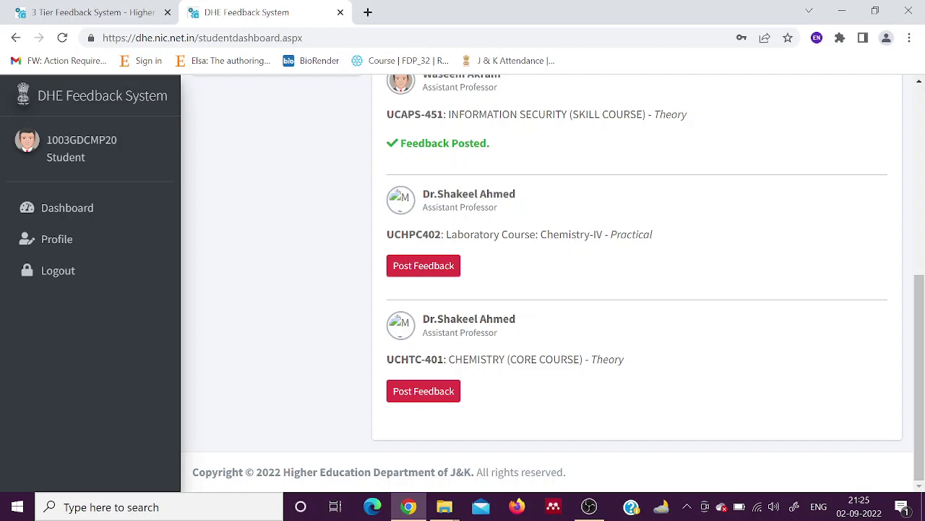
drag(388, 235, 617, 234)
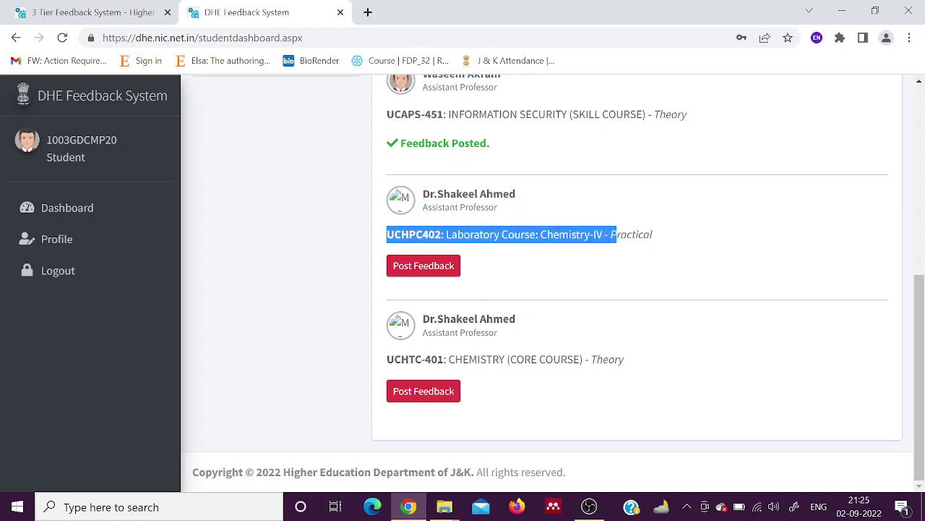
drag(387, 359, 608, 377)
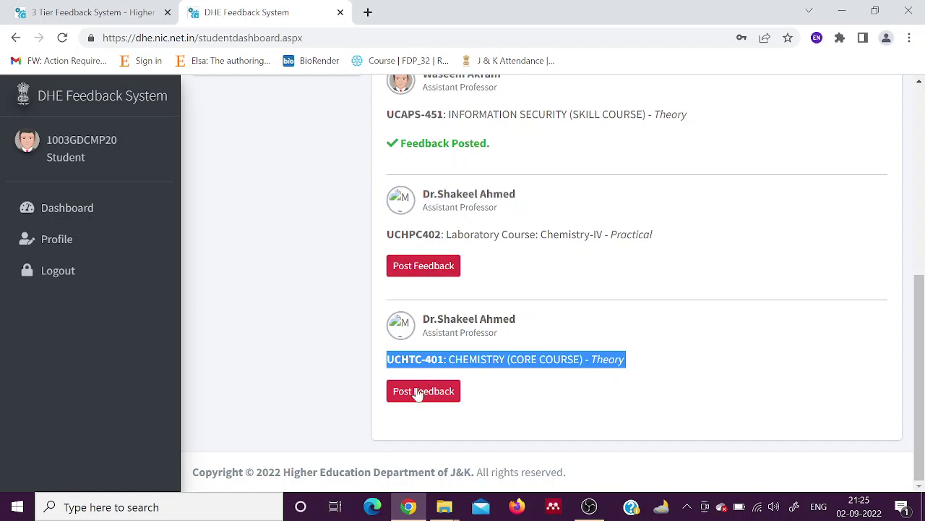
click(516, 389)
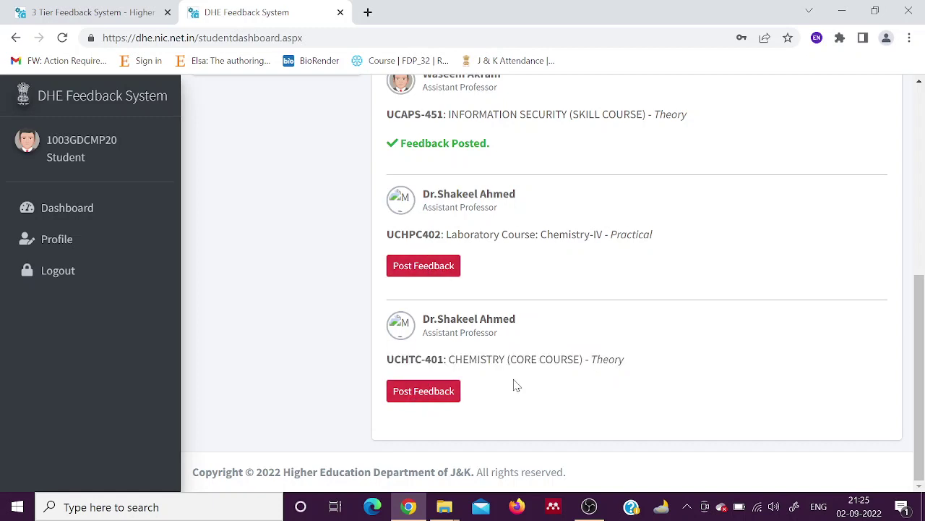
Step: Open the teacher feedback form for UCHTC-401 Chemistry (Core Course) and look over its rating scale and Attitude questions
click(423, 391)
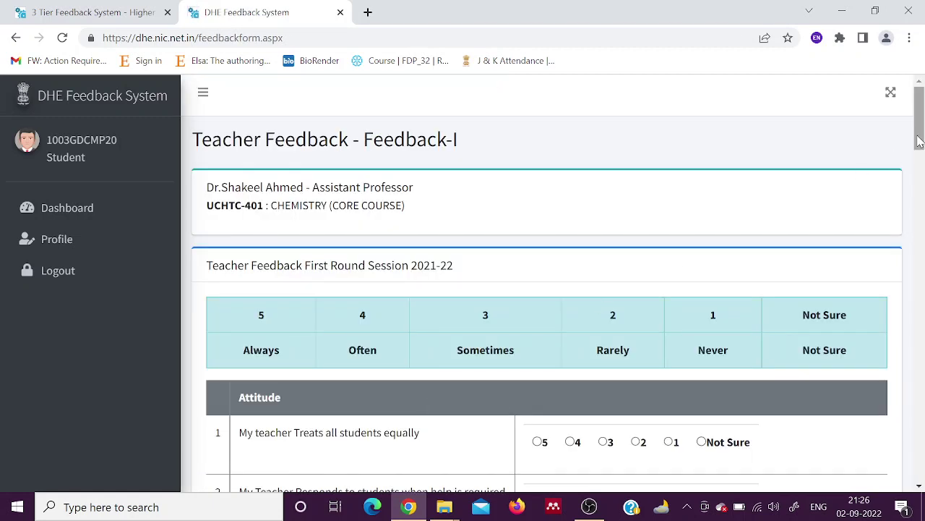
drag(919, 141, 921, 167)
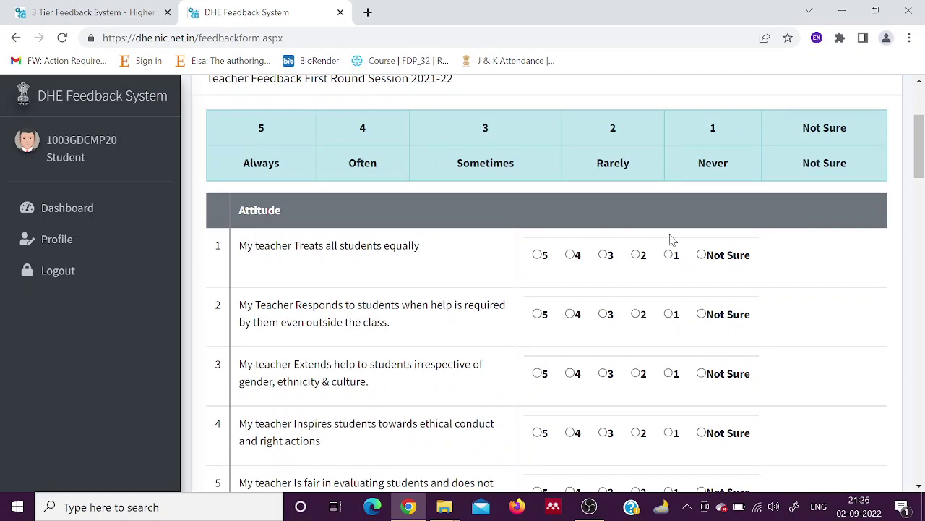
drag(921, 167, 921, 139)
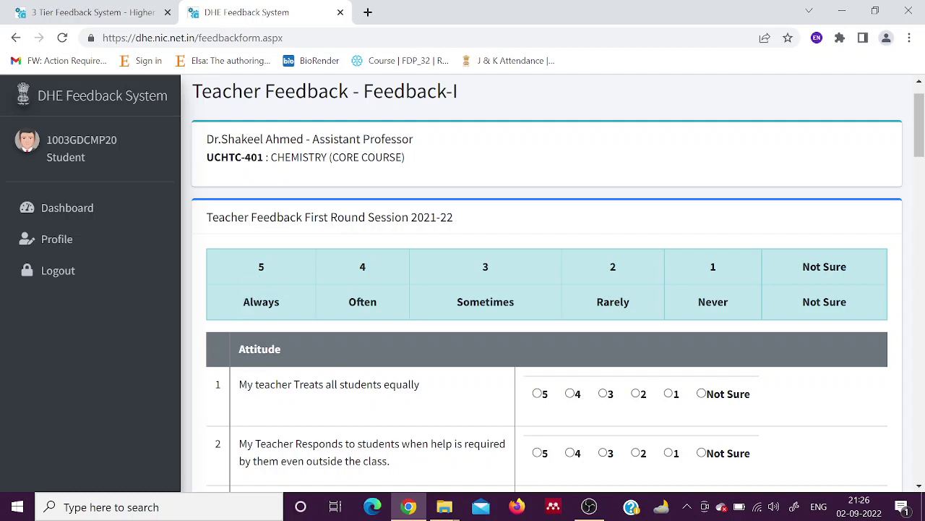
Step: Rate the first Attitude statement, "My teacher Treats all students equally", as 5
drag(240, 384, 421, 384)
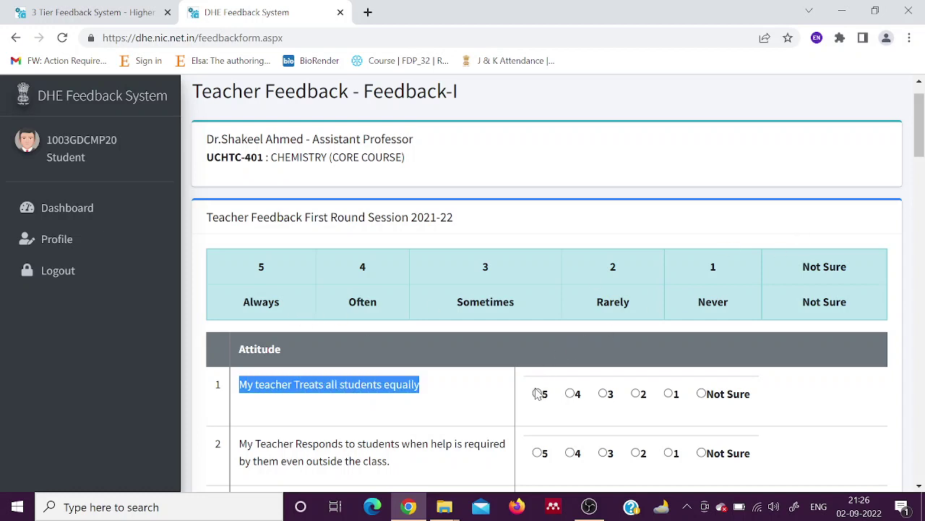
drag(921, 145, 922, 180)
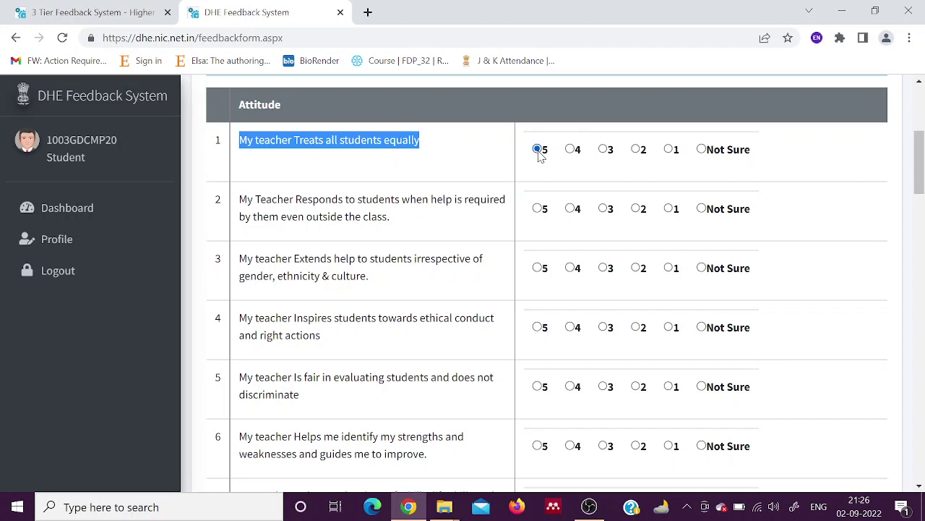
click(604, 152)
click(702, 148)
click(539, 149)
click(478, 155)
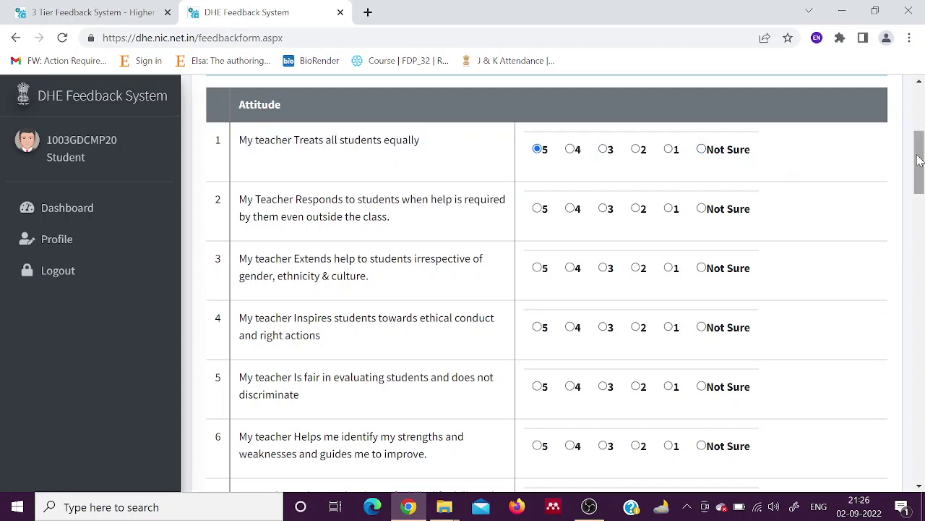
Step: Tick Punctuality, Subject Knowledge, Attitude, Teaching Methodology and Laboratory Interaction as the things liked best about the teacher
drag(919, 161, 892, 444)
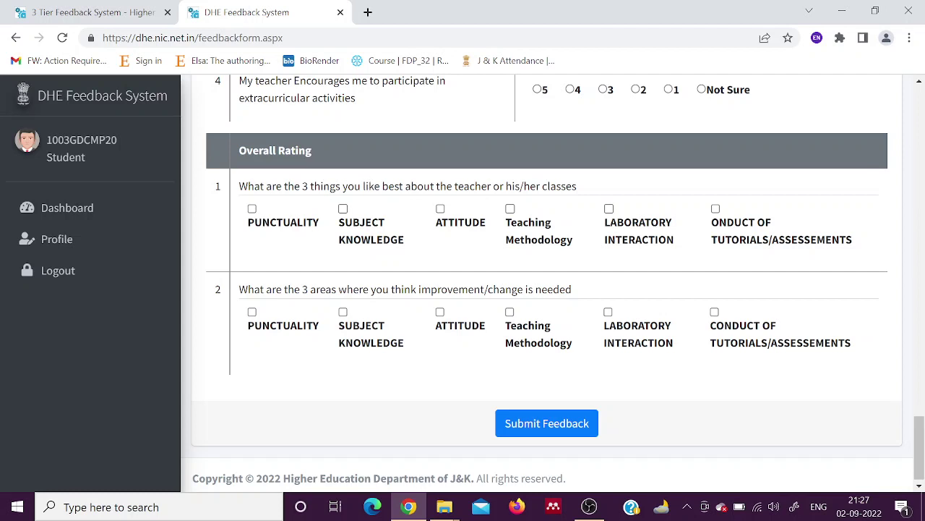
click(251, 209)
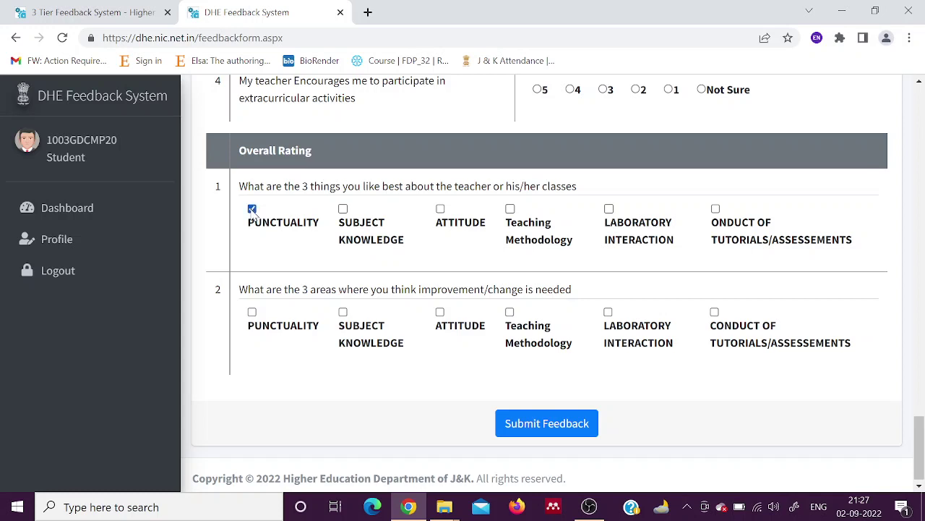
click(344, 210)
click(440, 210)
click(510, 209)
click(609, 210)
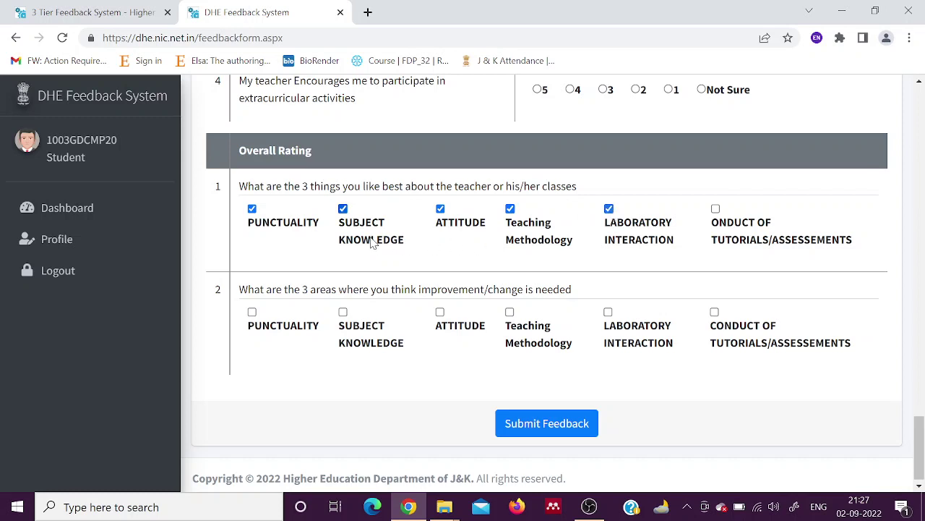
Step: Clear all the ticked options for the things liked best about the teacher
click(253, 209)
click(510, 209)
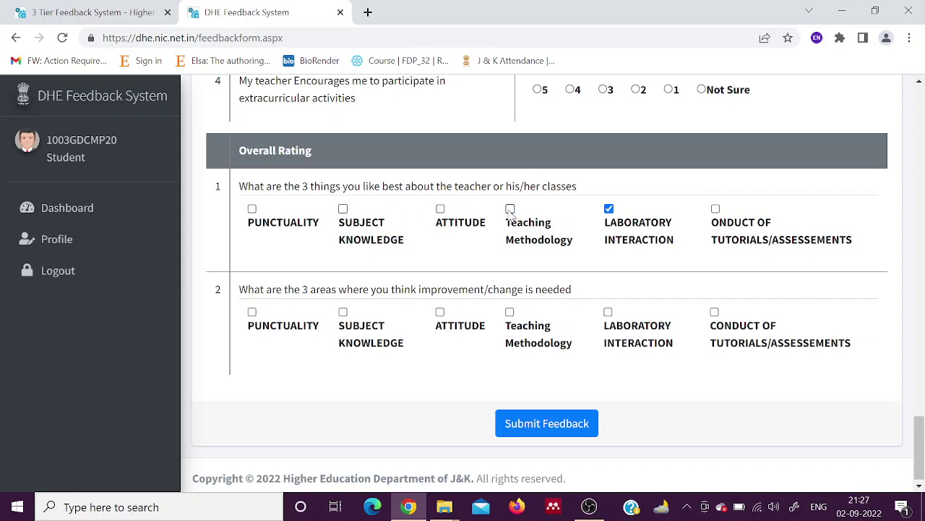
click(608, 209)
Step: Read the question about the 3 areas needing improvement, then go back to the student dashboard
drag(265, 289, 571, 289)
click(425, 357)
click(570, 423)
scroll(909, 355, up, 3)
drag(919, 405, 918, 96)
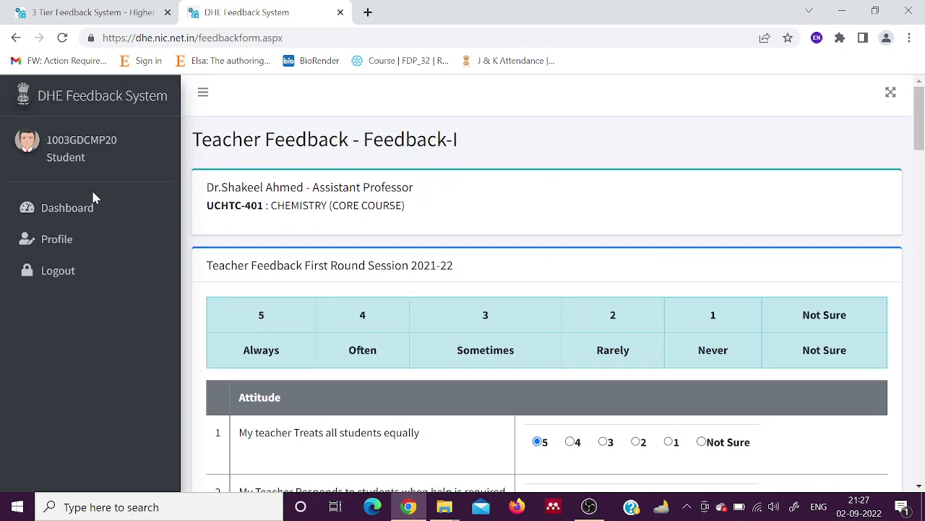
click(69, 208)
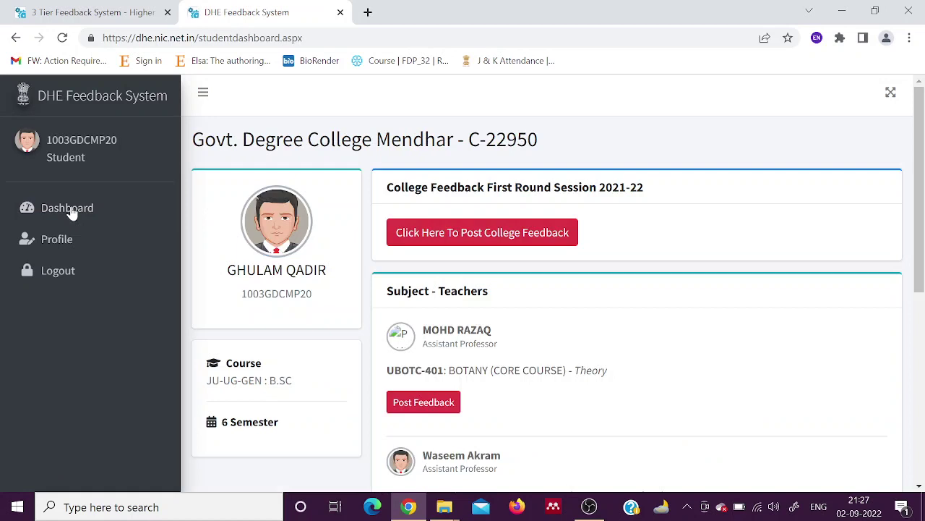
Step: Open the college feedback form and examine its sections from ICT Implementation through Infrastructure, Initiatives and Staff to Overall Rating
click(496, 239)
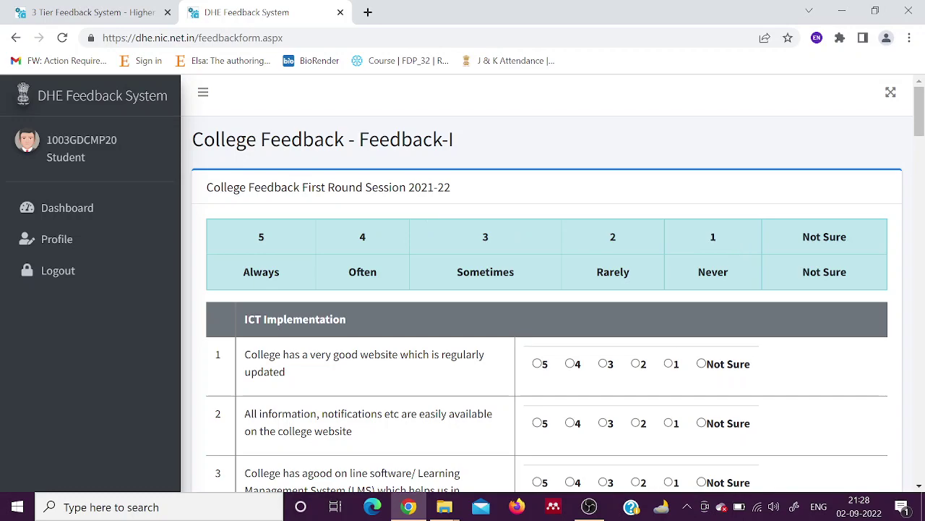
scroll(918, 160, down, 4)
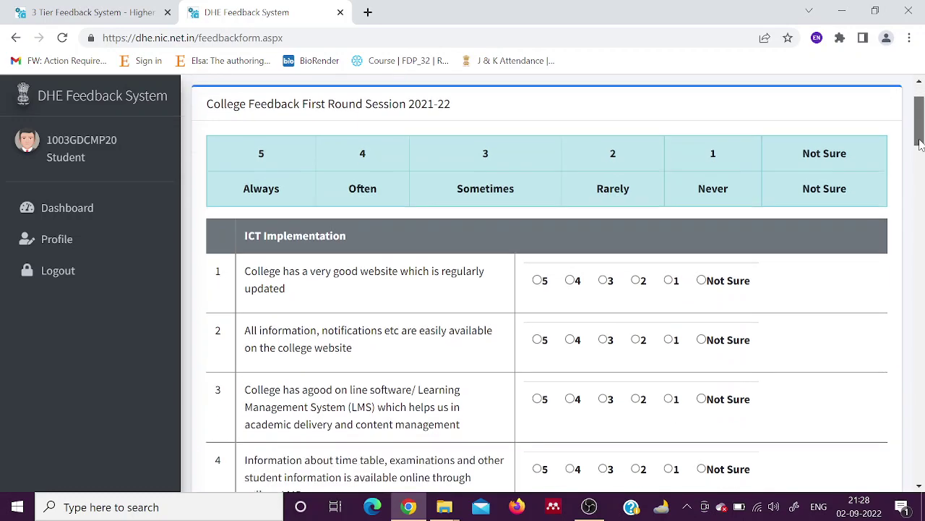
mouse_move(921, 160)
mouse_down()
mouse_move(920, 184)
mouse_move(920, 139)
mouse_move(920, 153)
mouse_up()
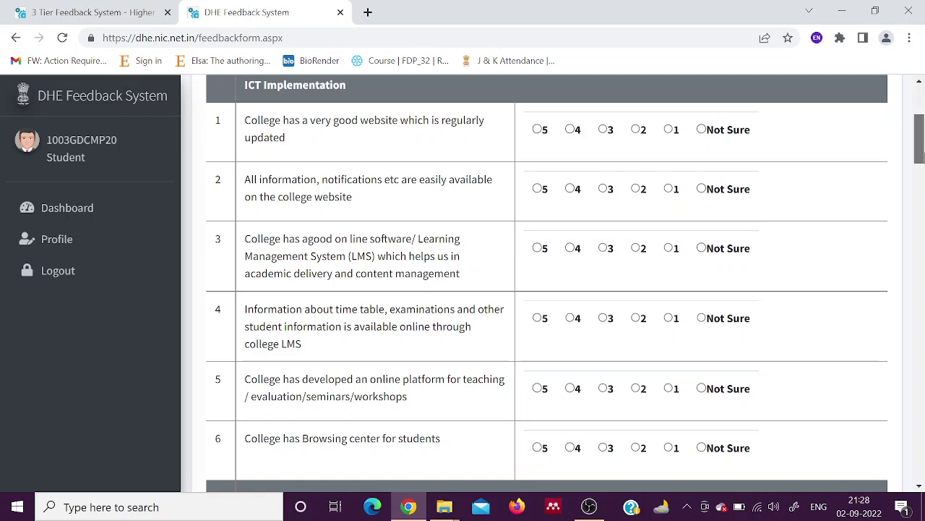
drag(921, 154, 921, 180)
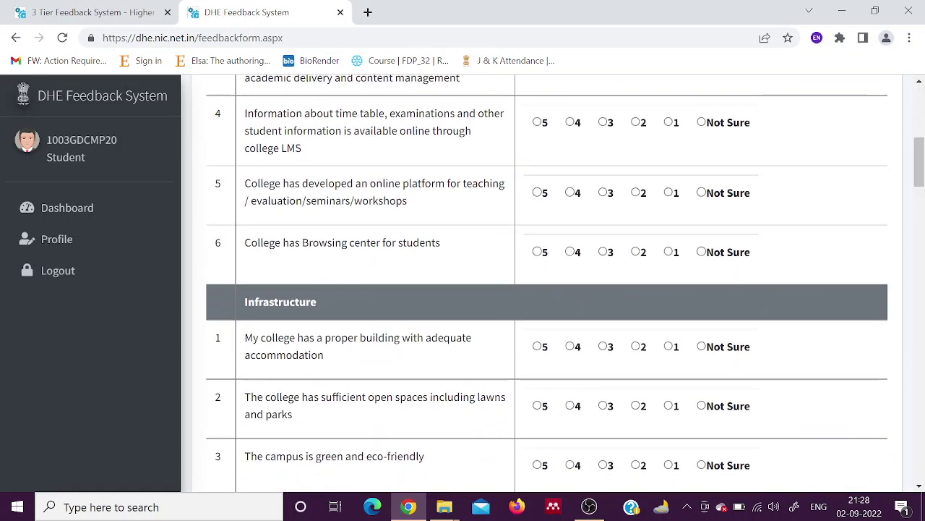
drag(921, 168, 921, 187)
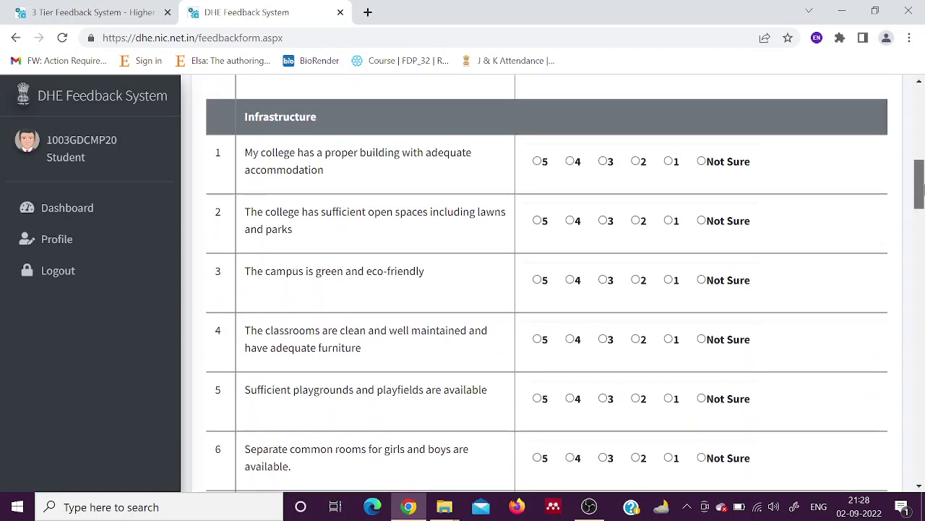
drag(920, 187, 918, 312)
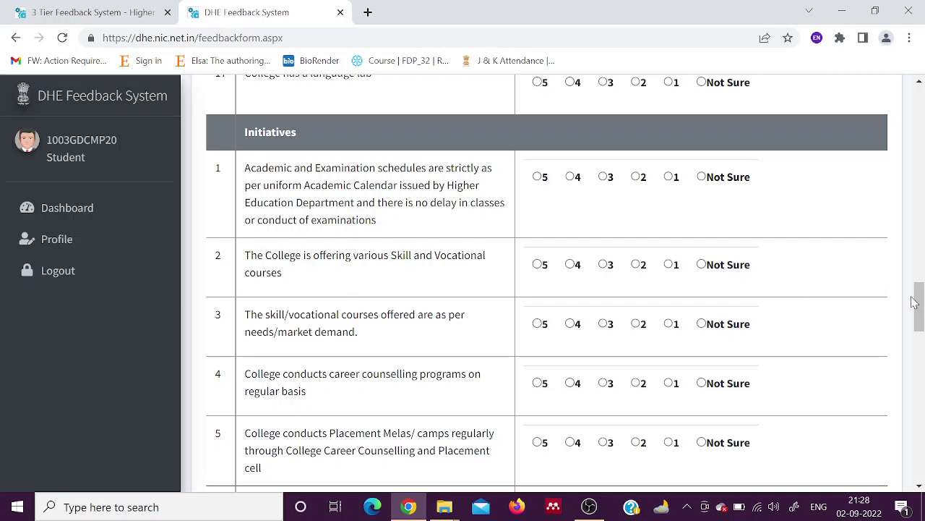
drag(918, 302, 920, 409)
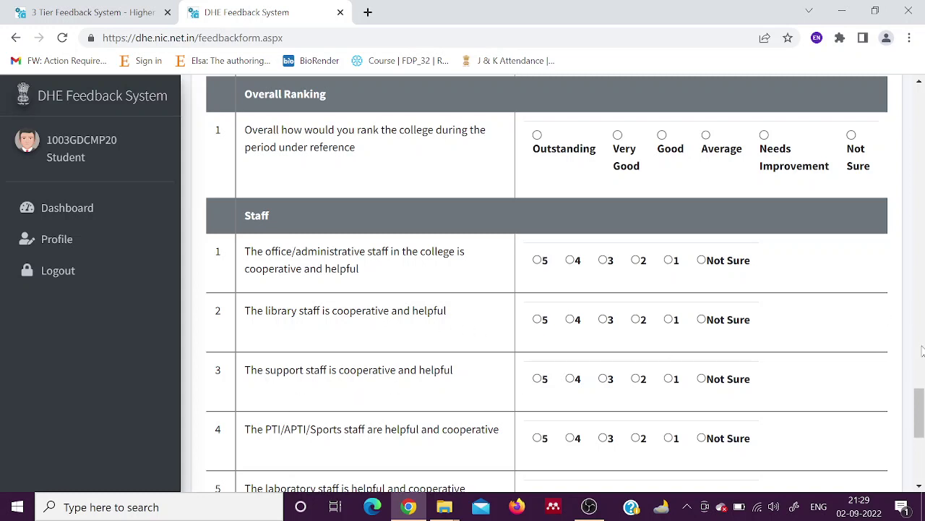
drag(920, 405, 921, 447)
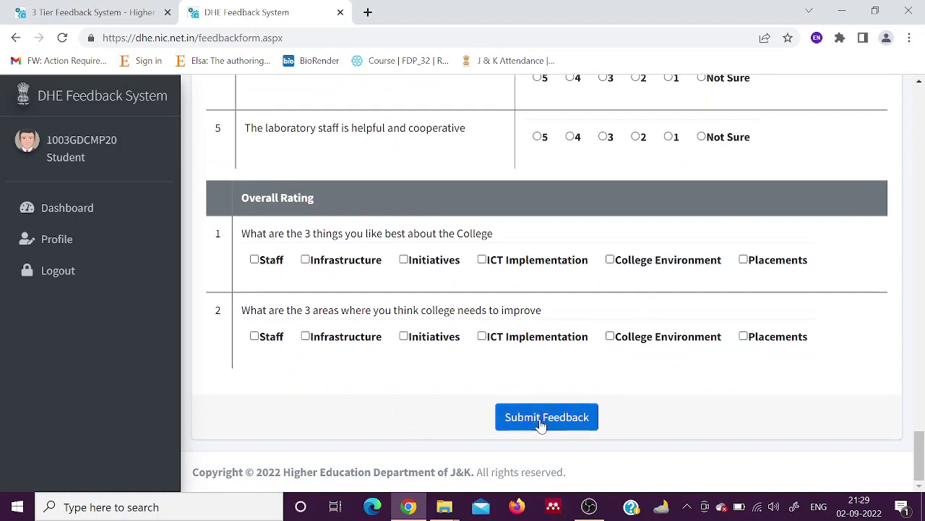
drag(919, 452, 920, 91)
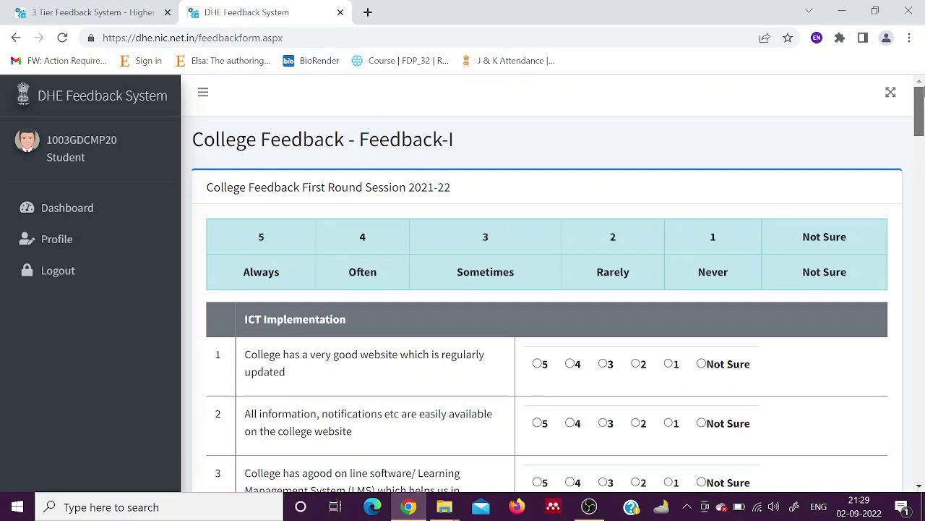
Step: Return to the dashboard and check the feedback status of the UCAPS-451 Information Security course
click(68, 212)
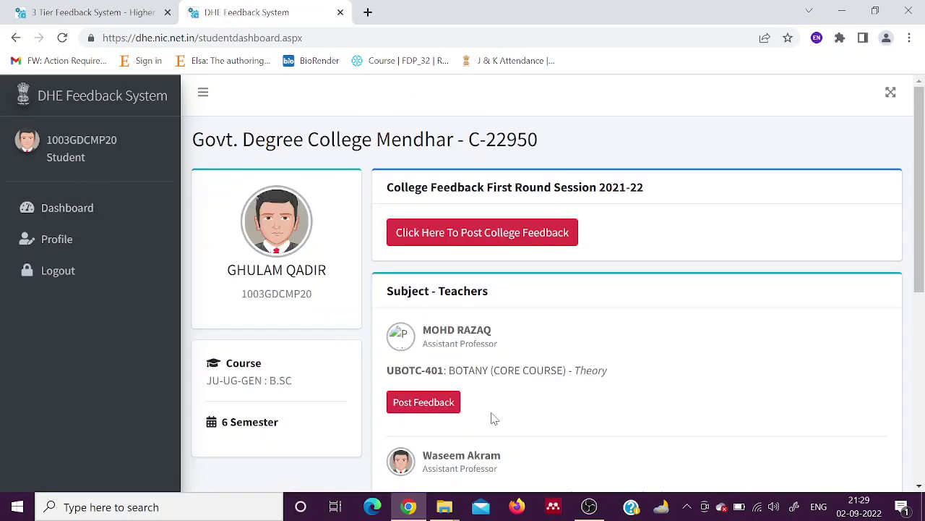
drag(919, 218, 919, 339)
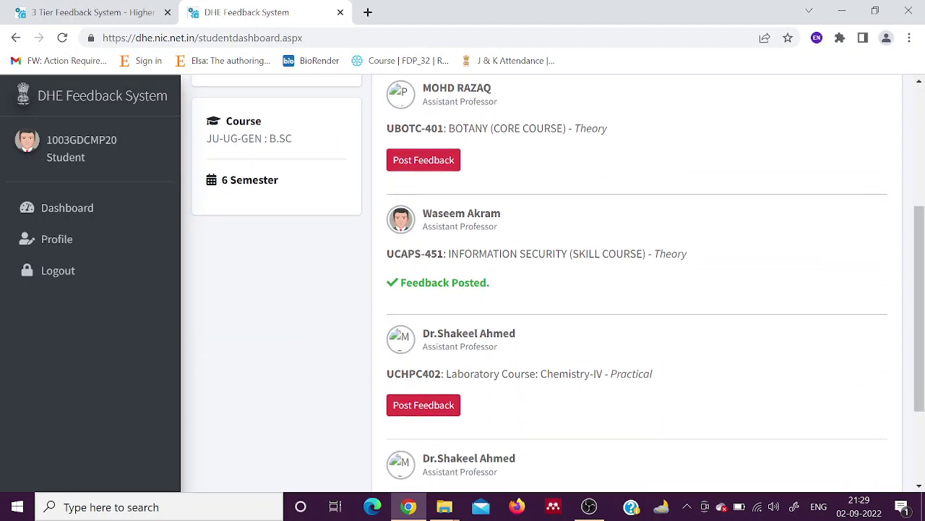
drag(401, 282, 496, 297)
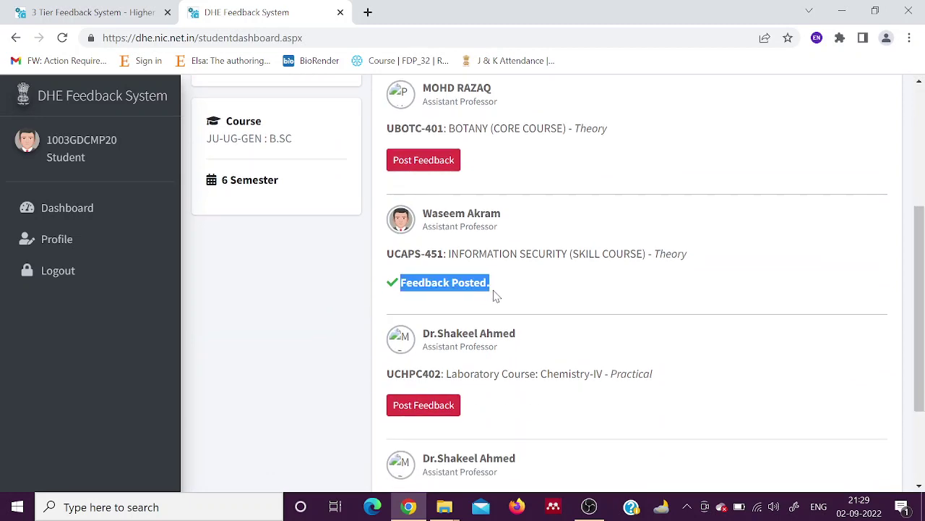
click(520, 295)
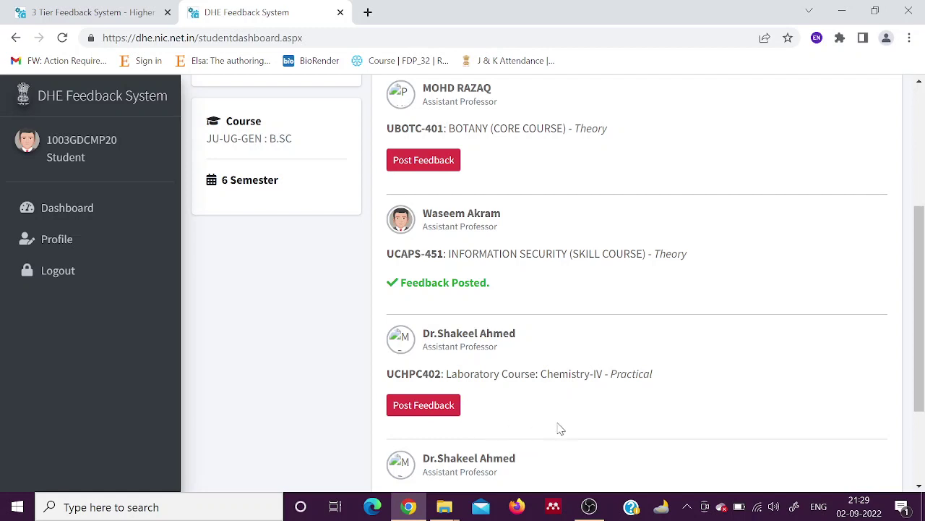
click(589, 507)
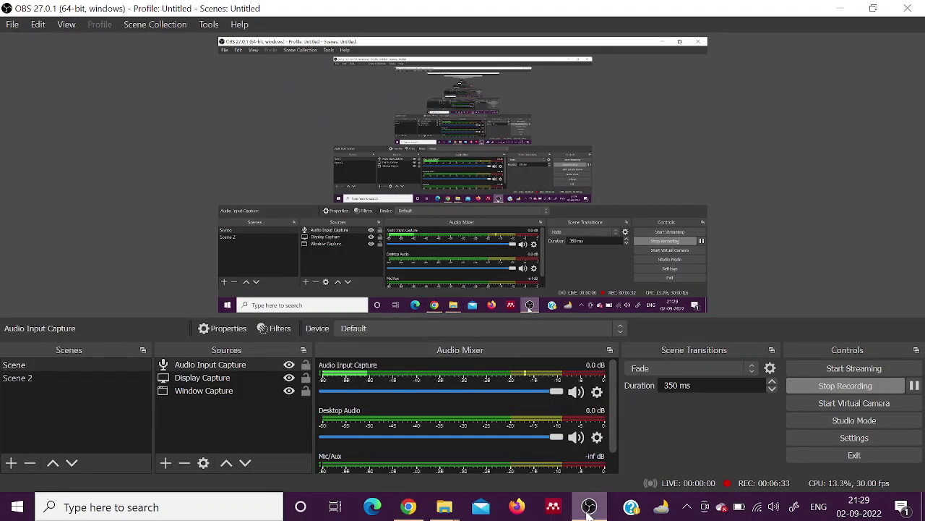